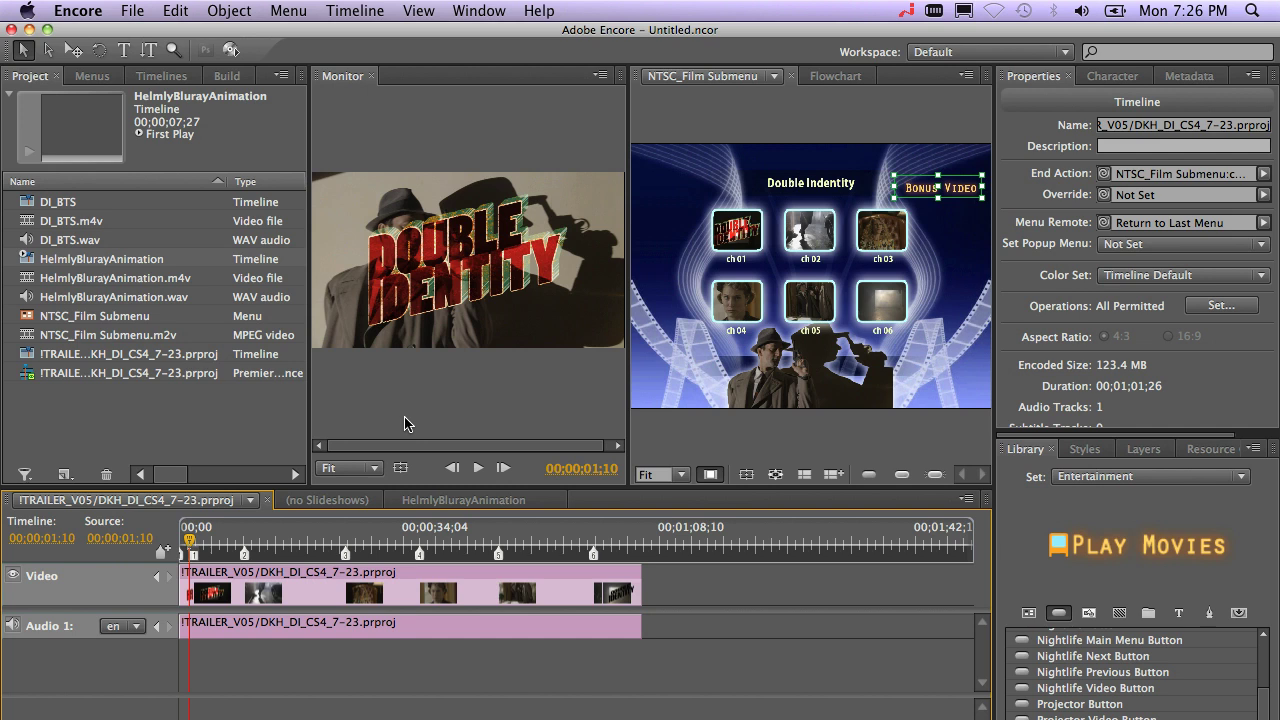
- Set the Build panel's format to Blu-ray, with Blu-ray Disc as output
left_click(237, 79)
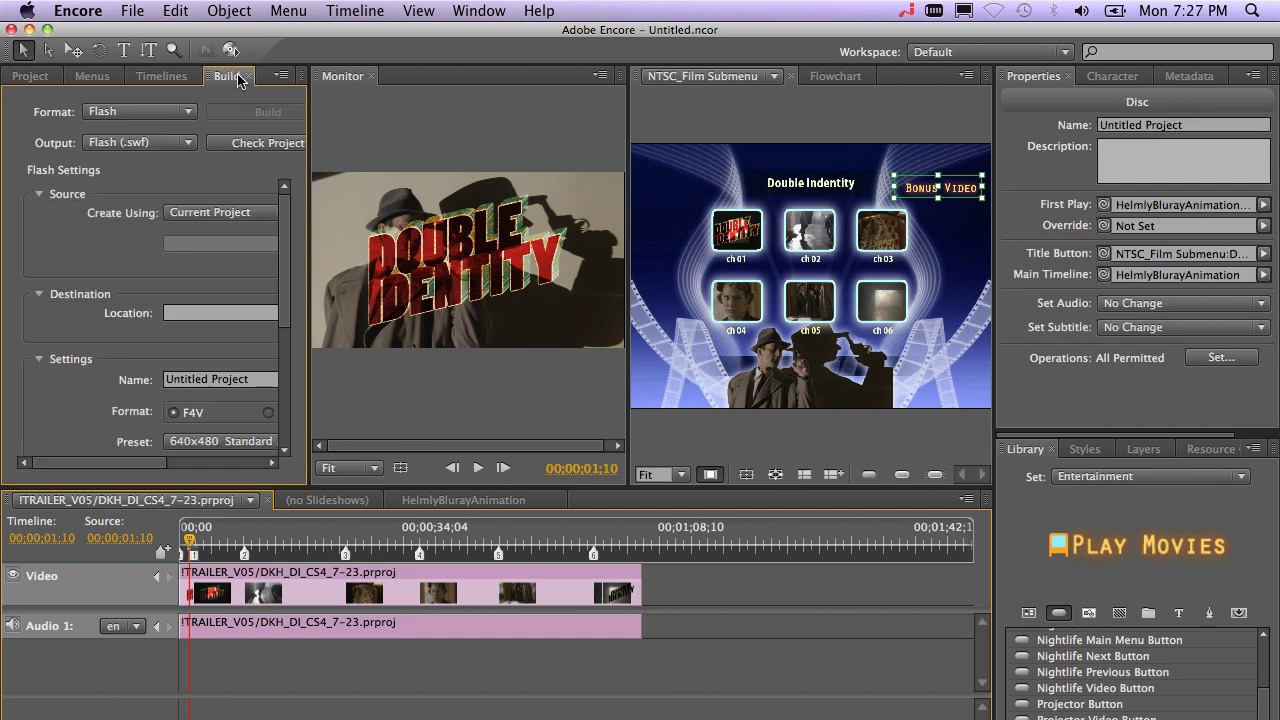
left_click_drag(310, 175, 543, 175)
left_click(188, 113)
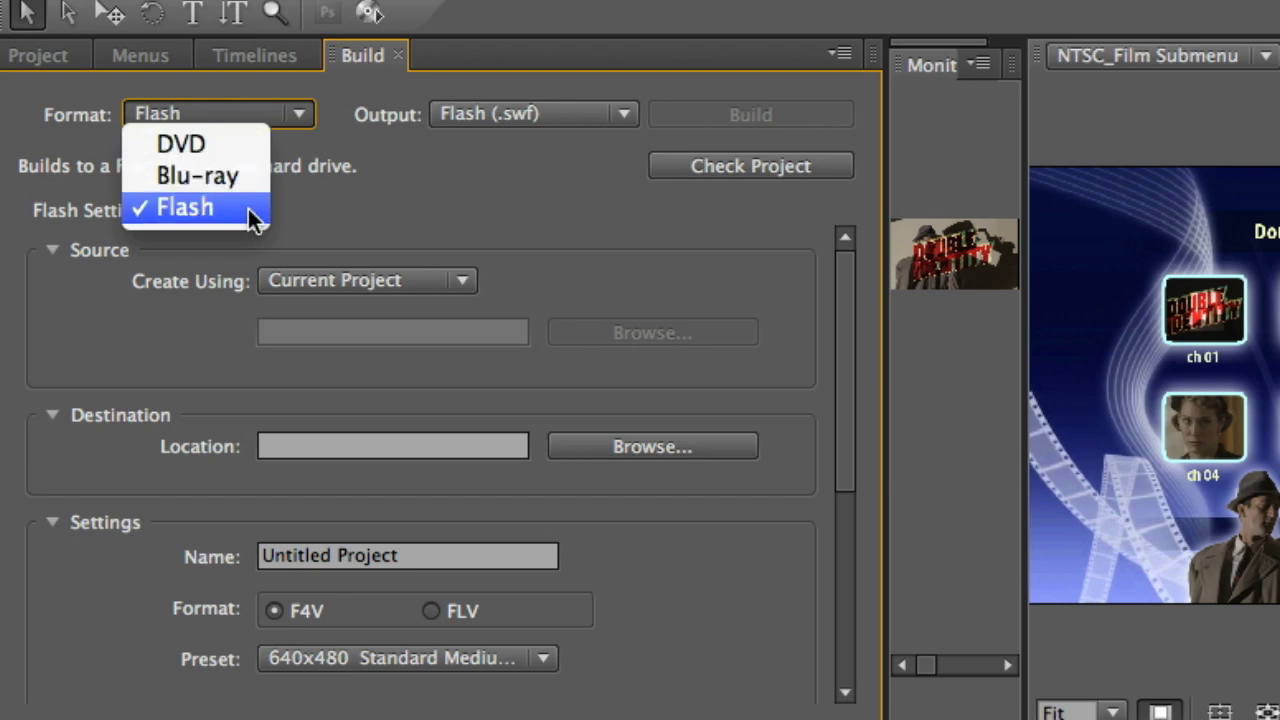
left_click(251, 196)
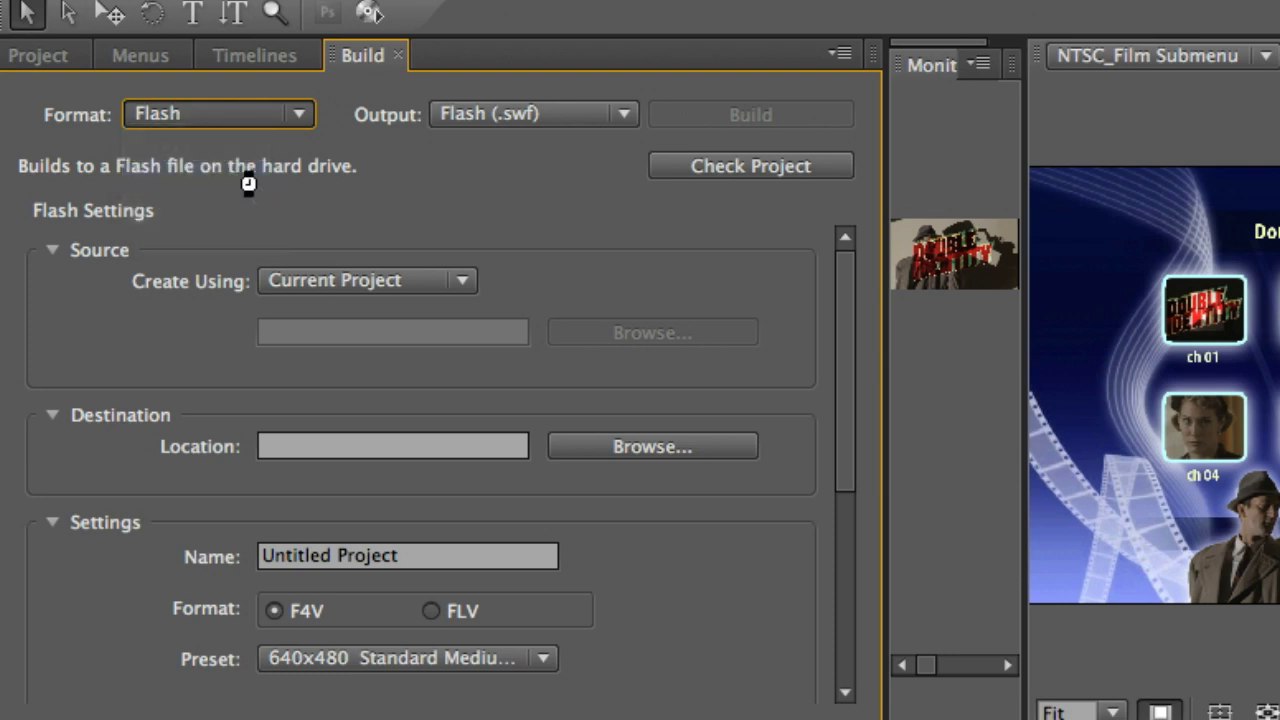
key("Up")
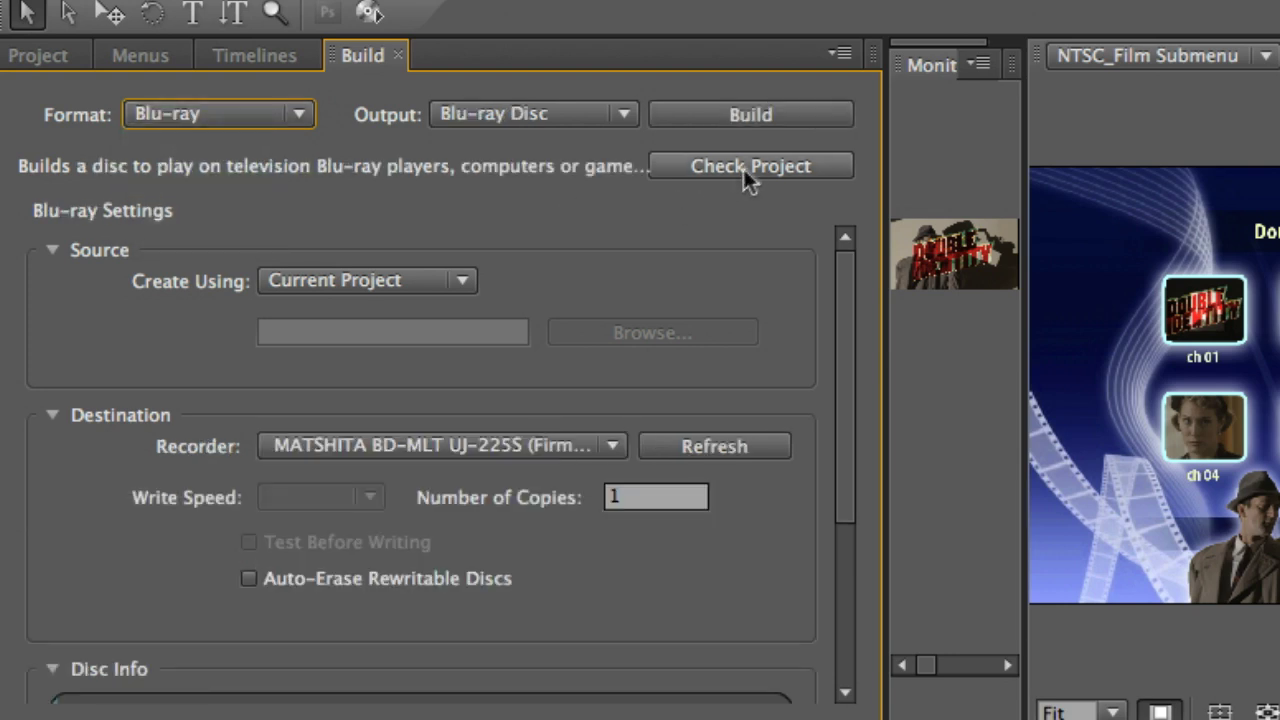
- Run Check Project and set the DI_BTS timeline's end action to the NTSC_Film Submenu
left_click(750, 160)
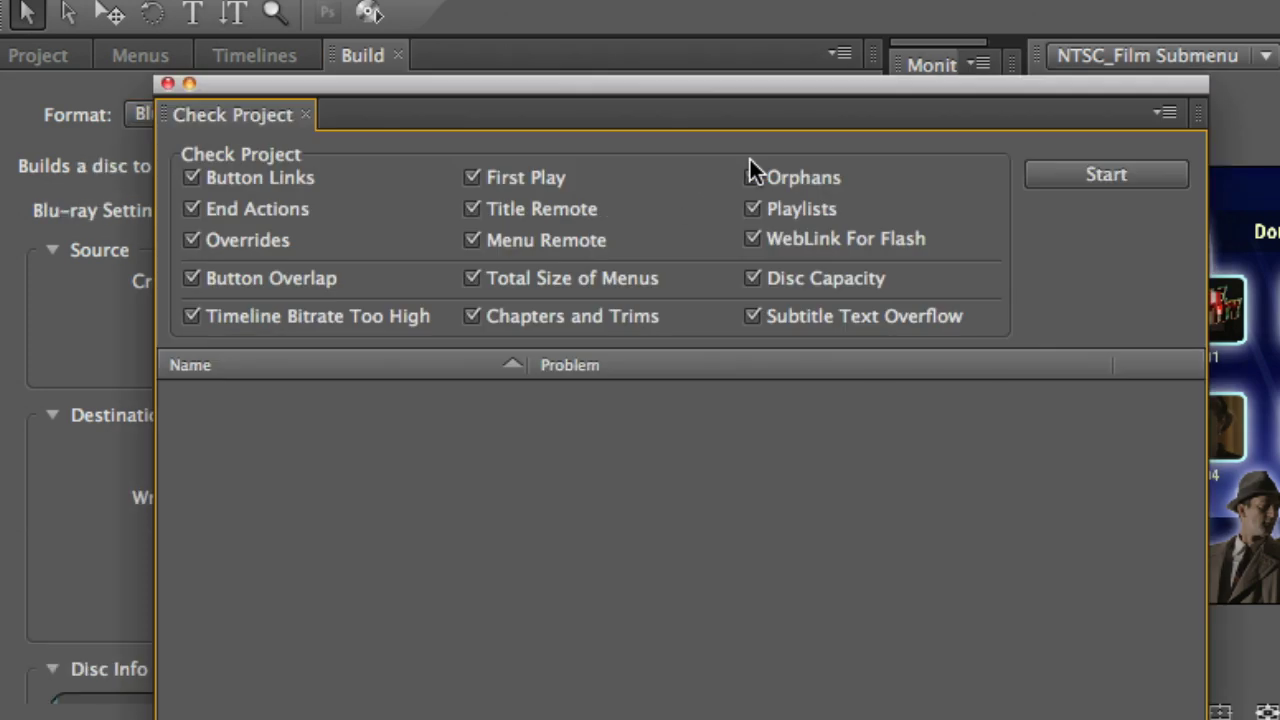
left_click(1141, 174)
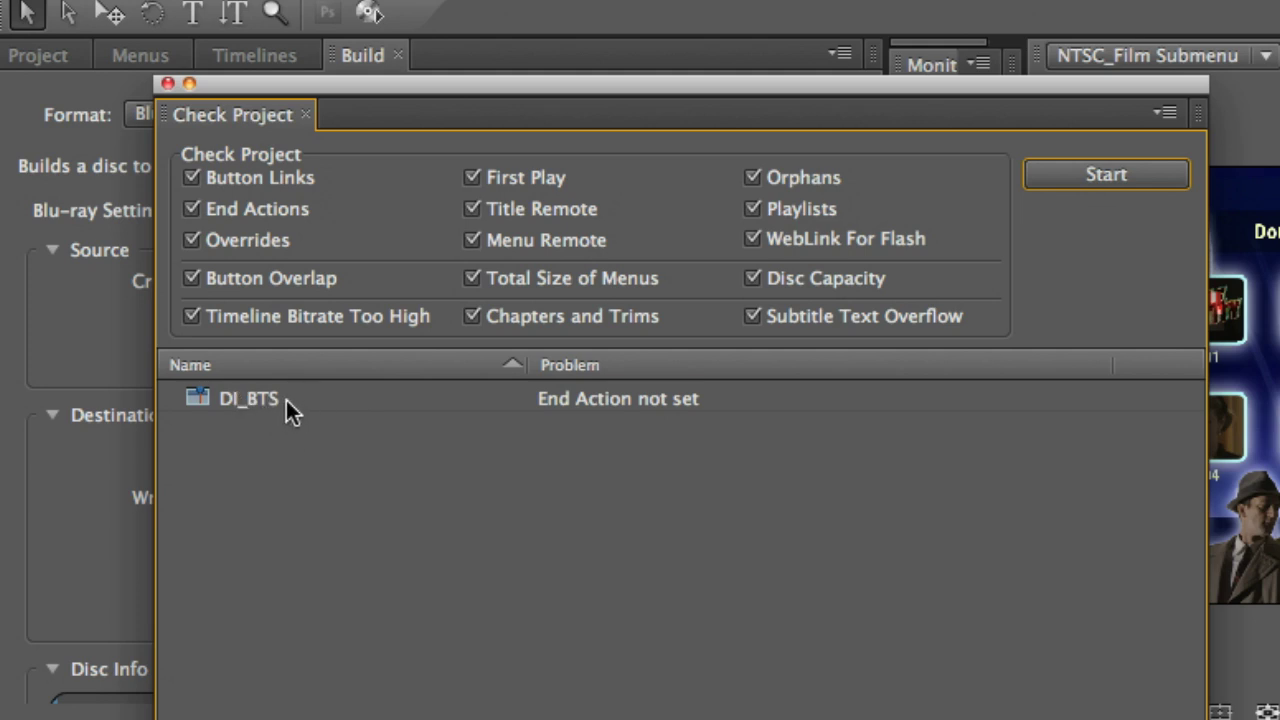
double_click(248, 398)
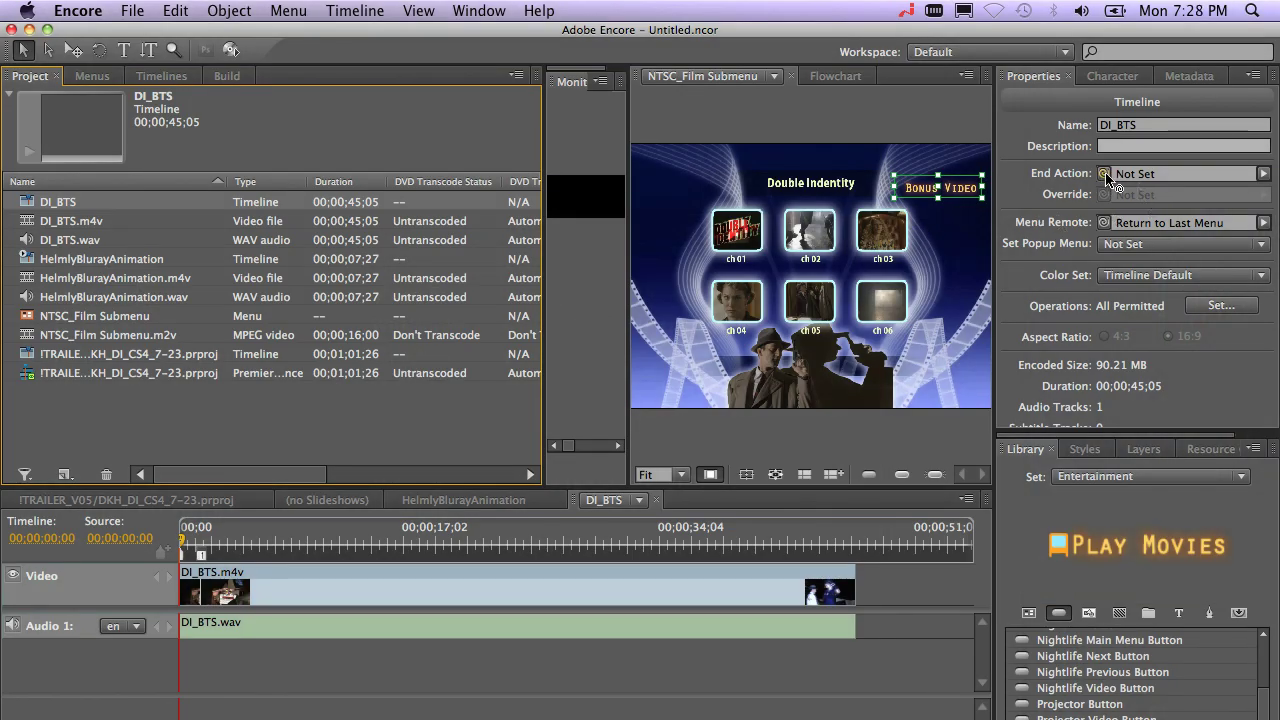
left_click_drag(1104, 174, 85, 319)
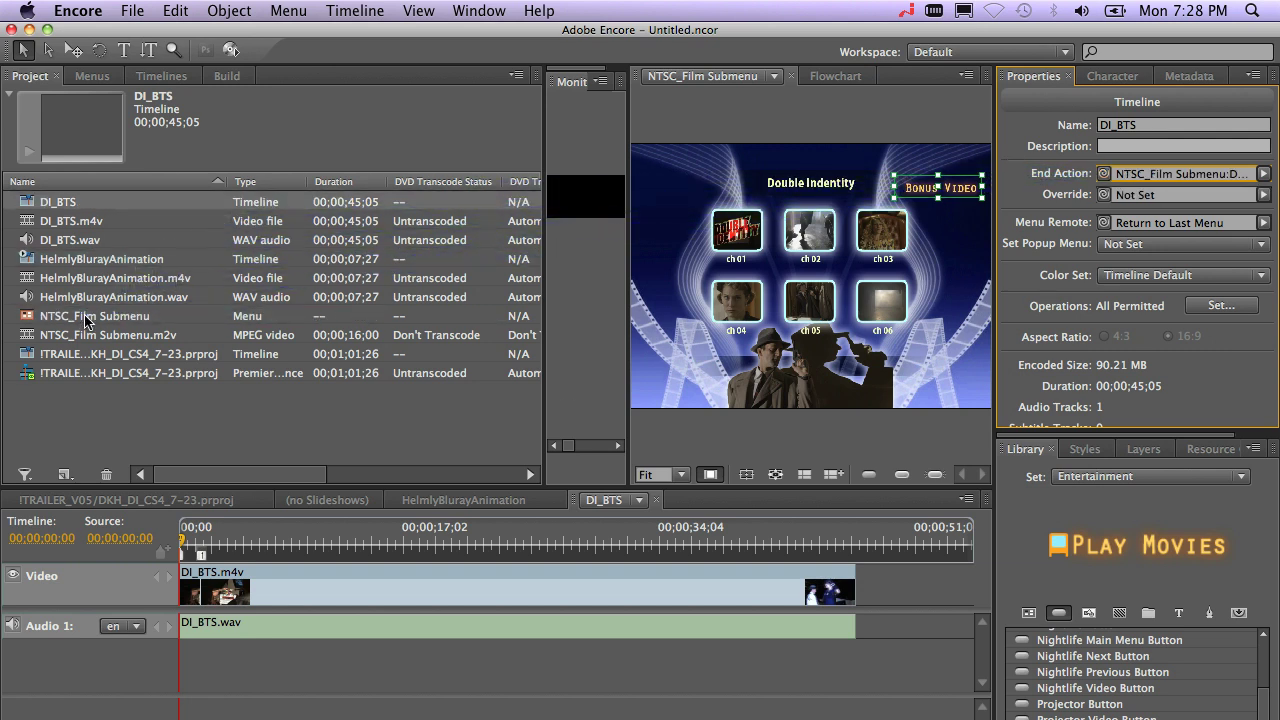
- Rerun Check Project from the Build panel to confirm no problems remain
left_click(222, 77)
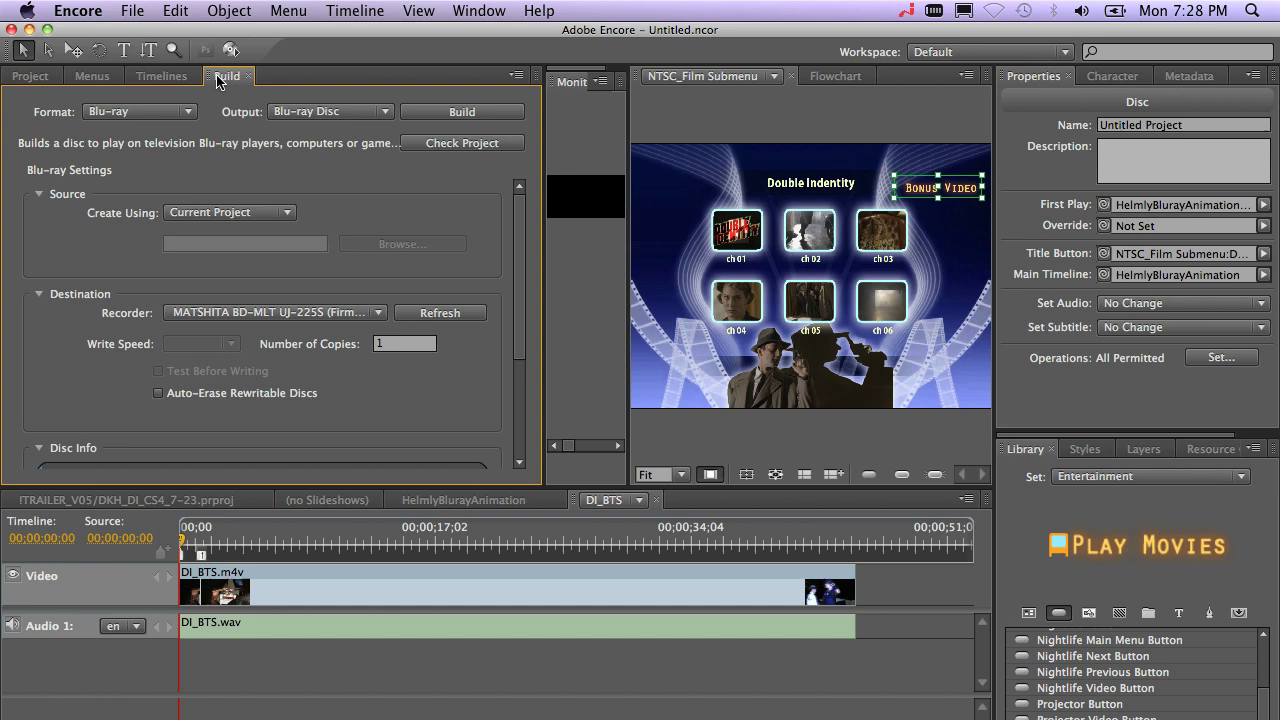
left_click(436, 146)
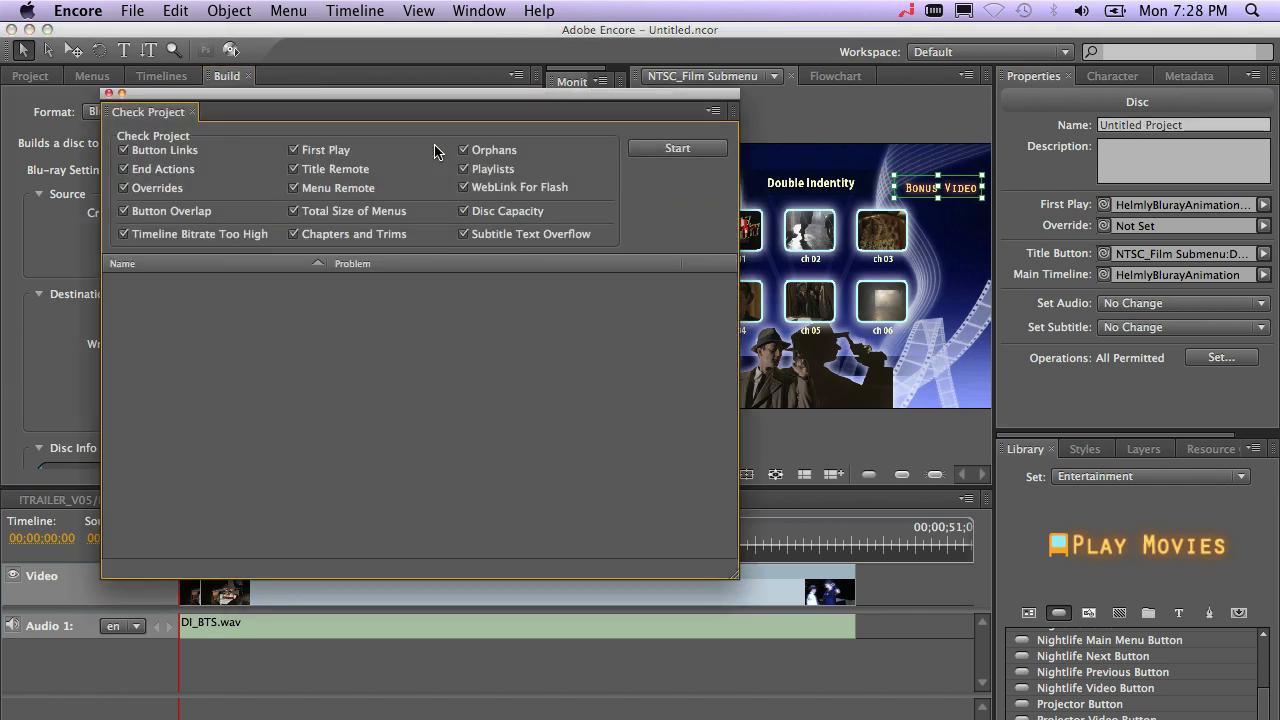
left_click(678, 153)
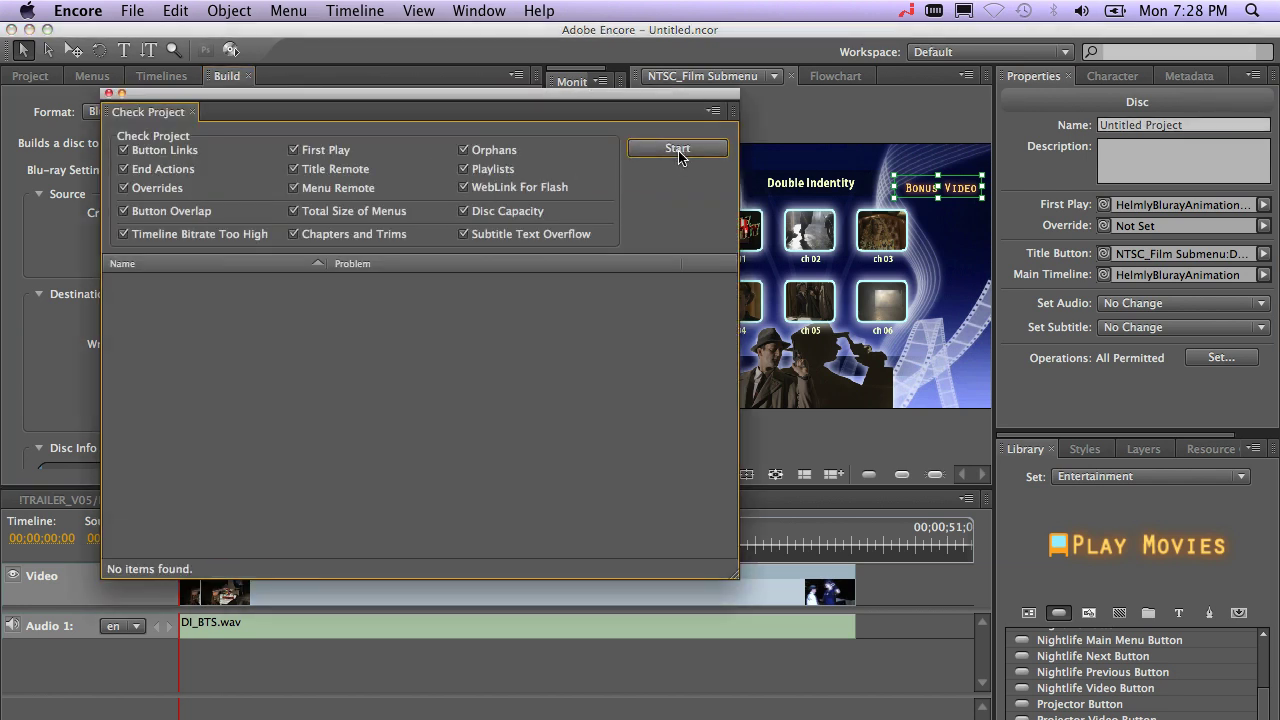
left_click(109, 94)
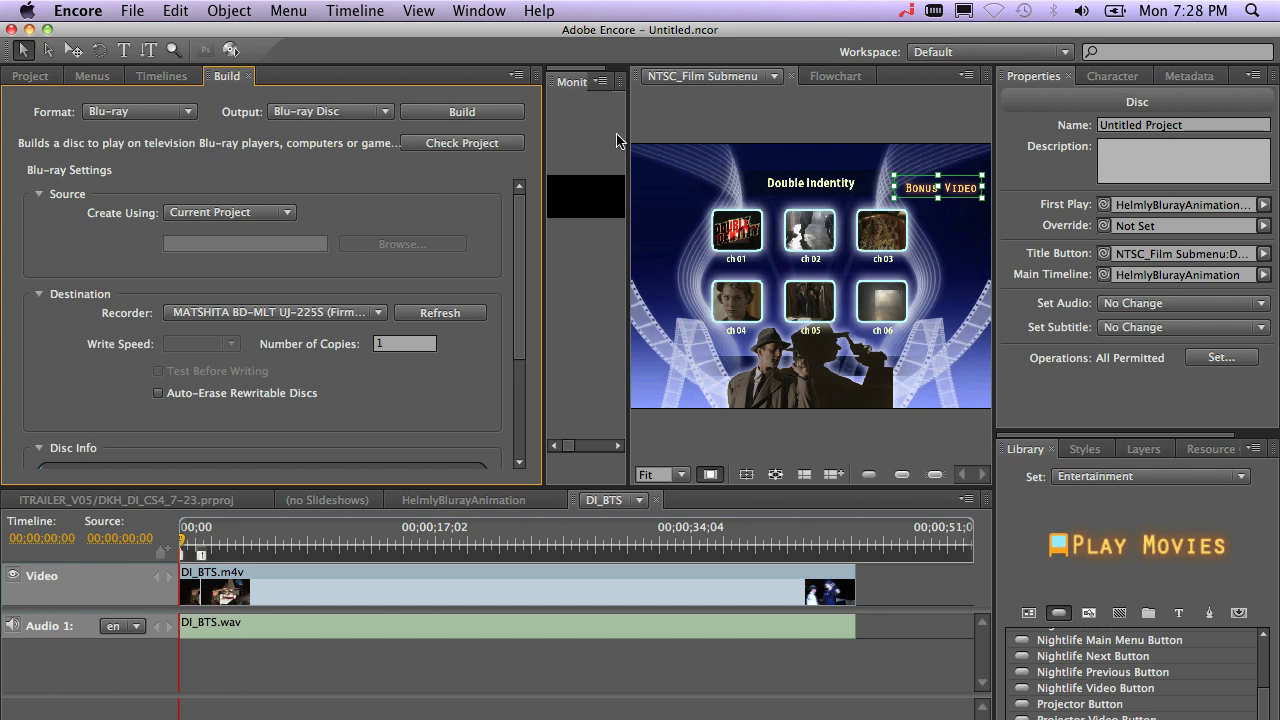
- Maximize the Flowchart and scroll to show DI_BTS linking back to the NTSC_Film Submenu
left_click(822, 80)
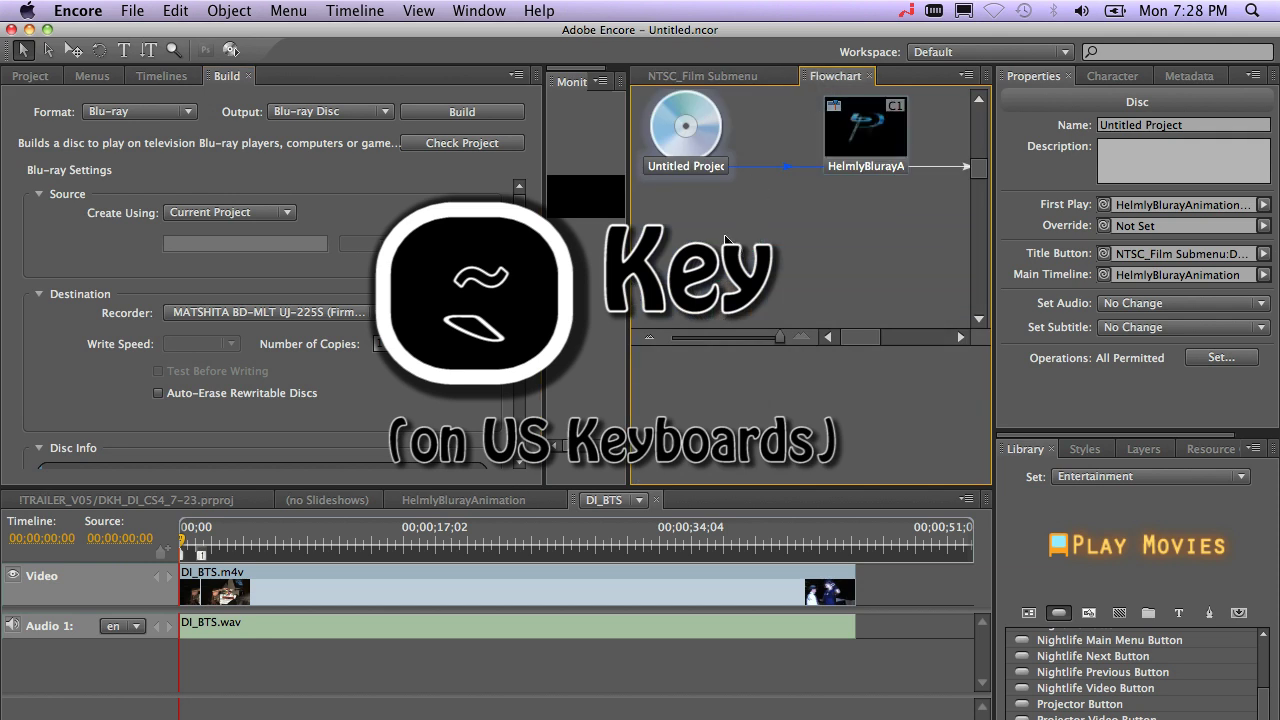
key("grave")
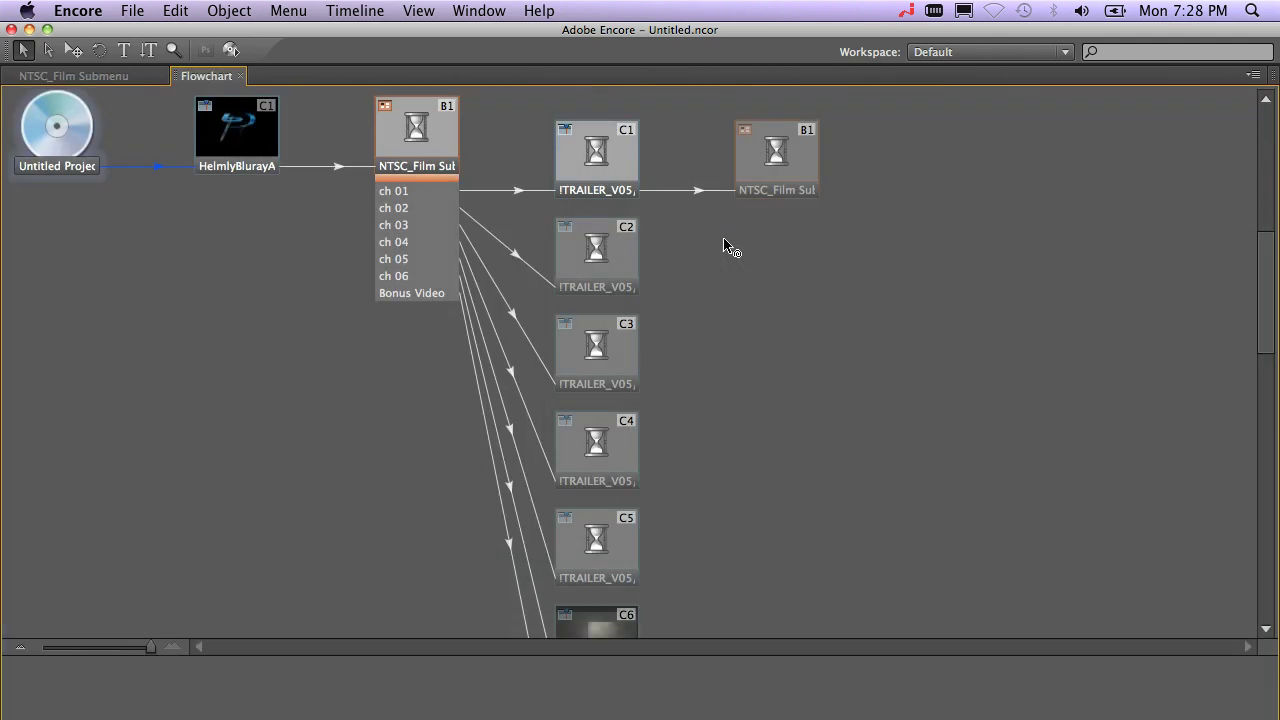
mouse_move(1266, 307)
left_mouse_down()
mouse_move(1265, 263)
mouse_move(1265, 285)
left_mouse_up()
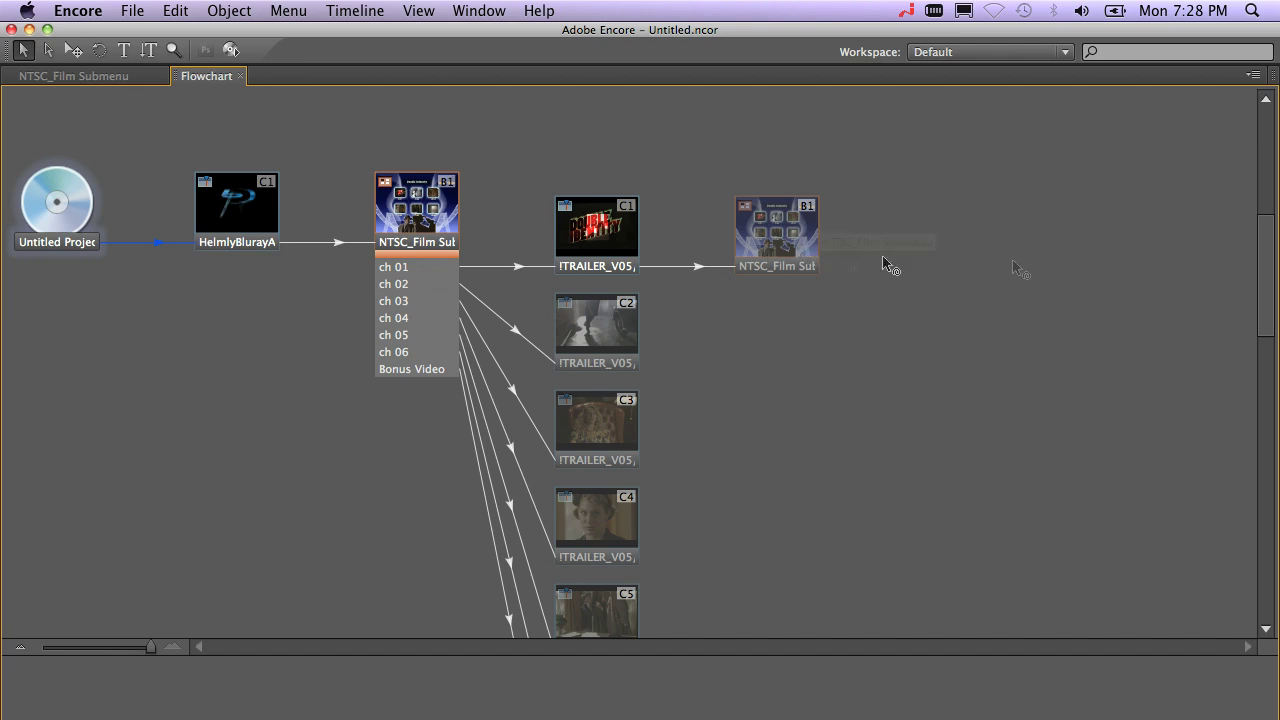
left_click_drag(1266, 271, 1264, 327)
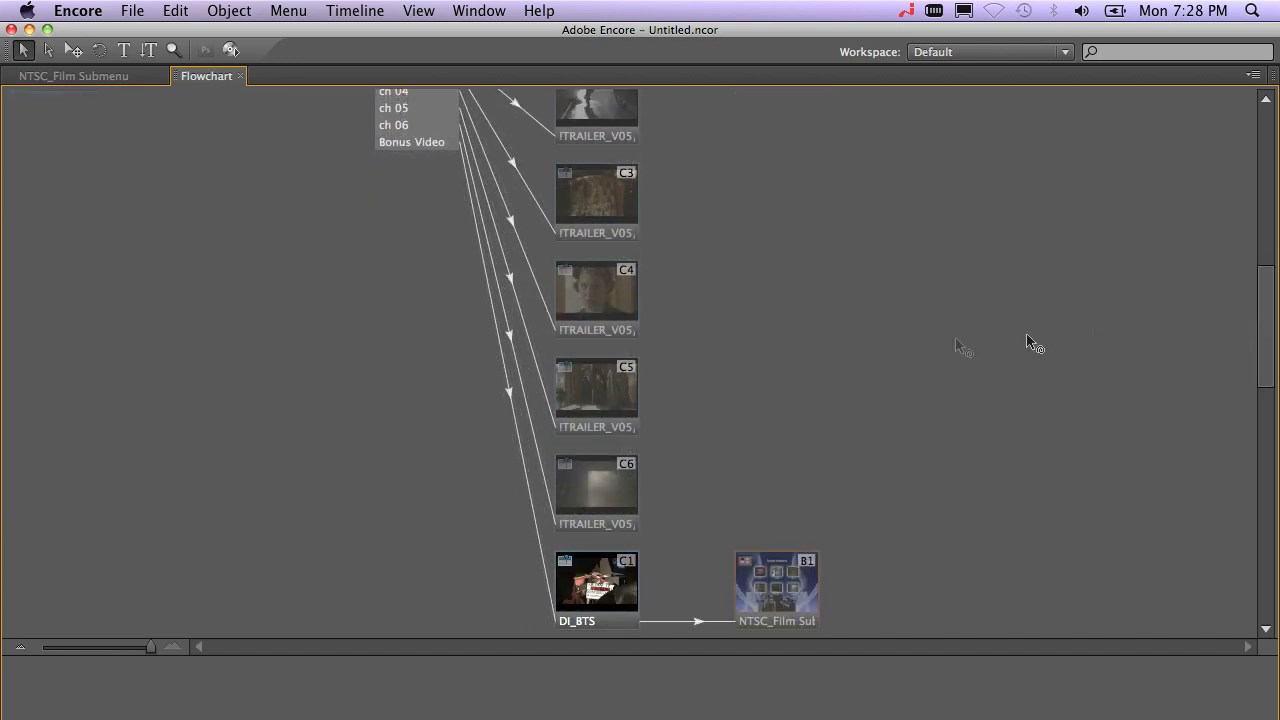
- Restore the full workspace and keep the Build panel output as Blu-ray Disc
key("grave")
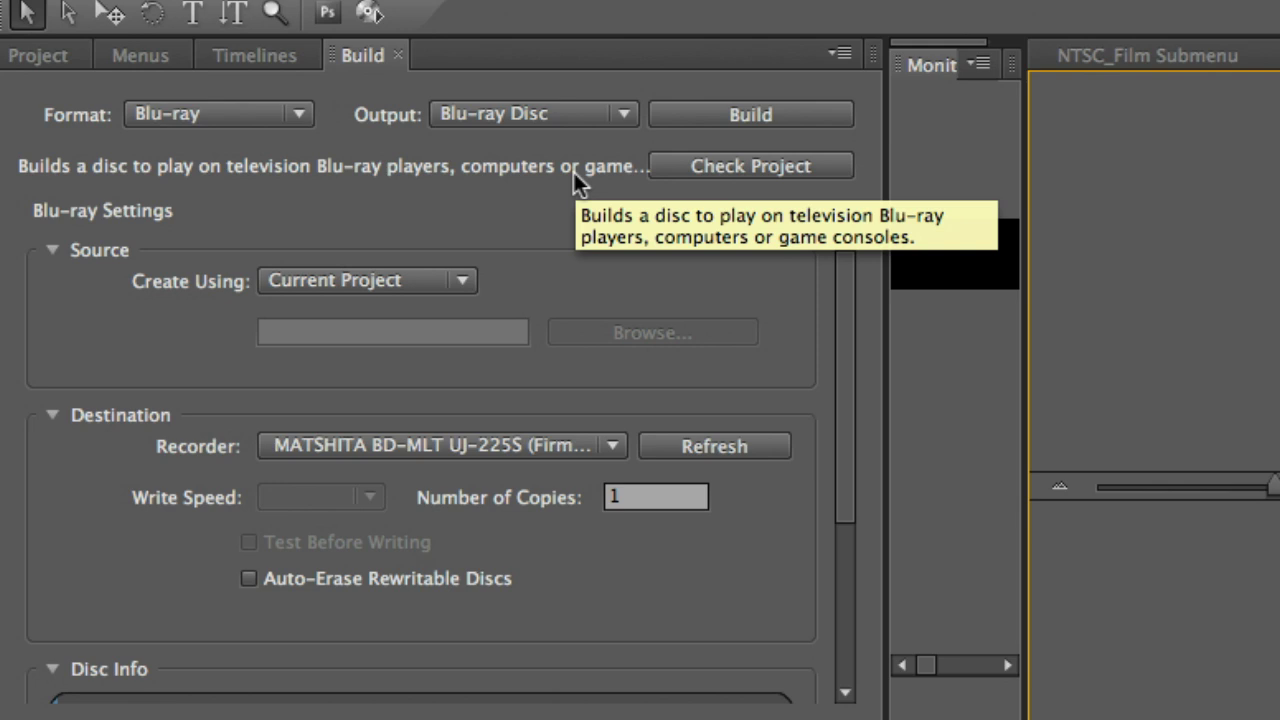
left_click(629, 113)
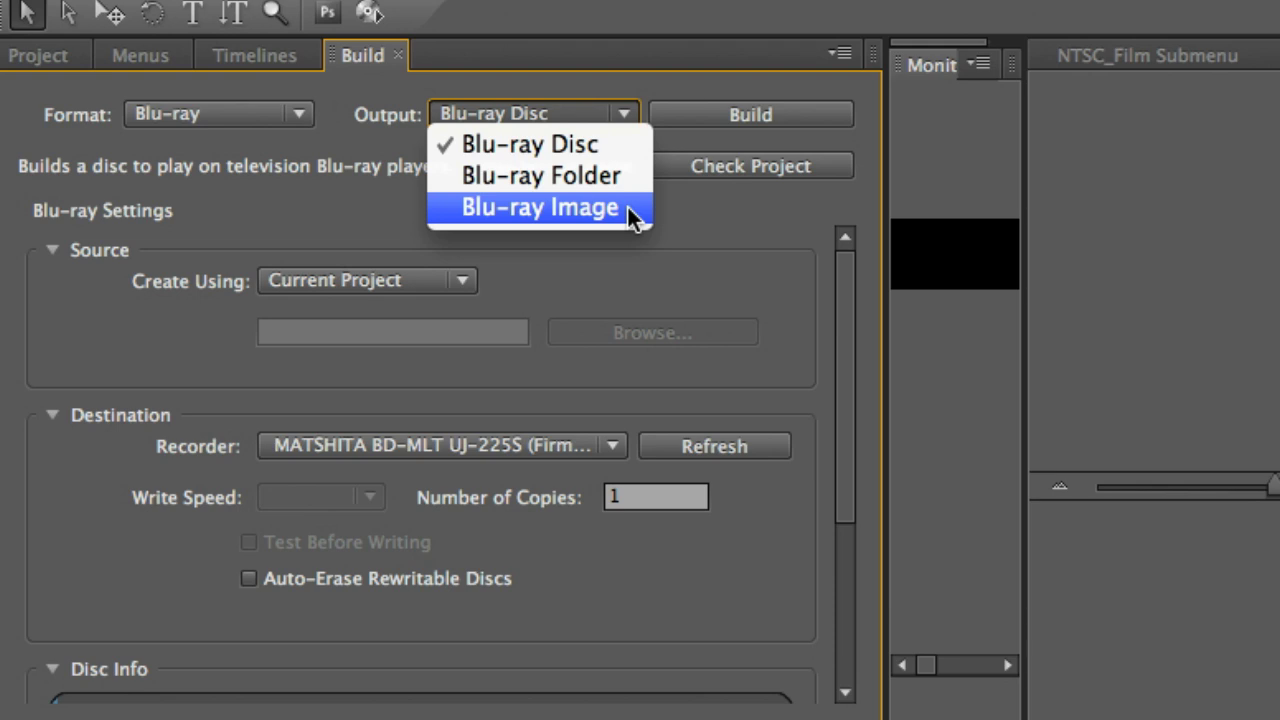
left_click(609, 286)
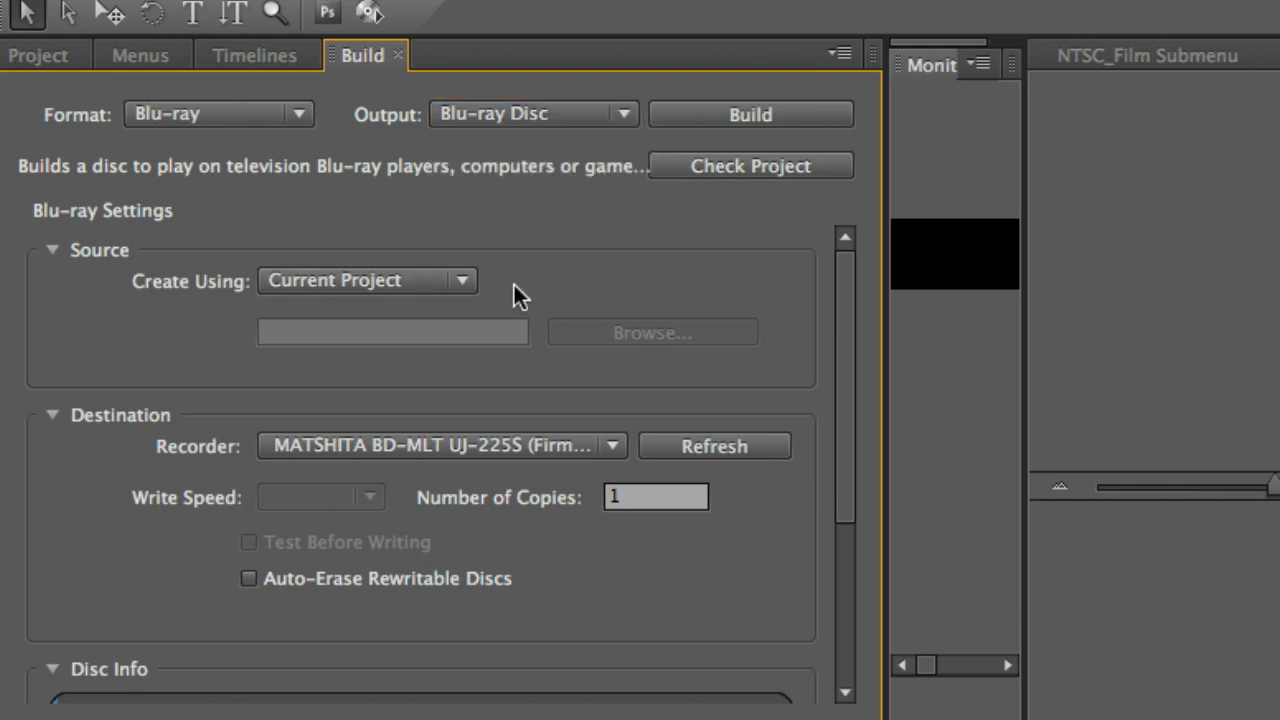
- Show the available recorders, with the MATSHITA BD-MLT UJ-225S drive selected
left_click(622, 444)
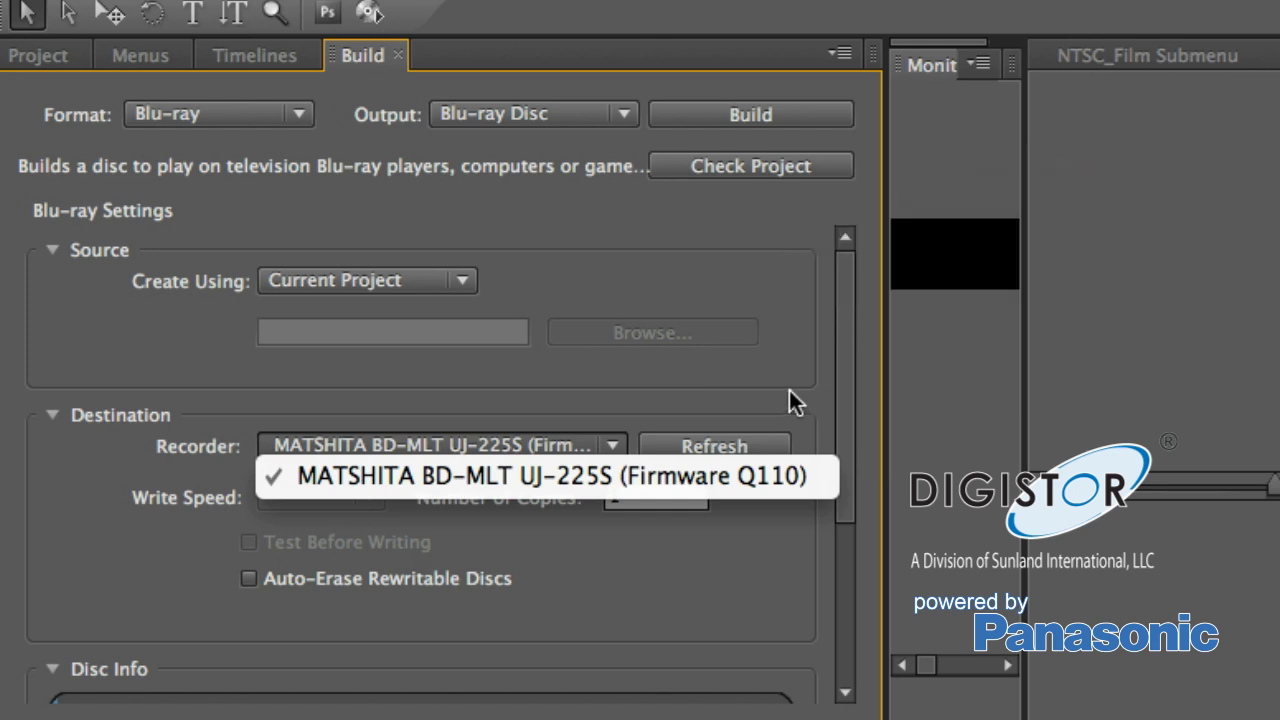
- Switch the build format to DVD and check which recorders are available
left_click(789, 390)
left_click(300, 116)
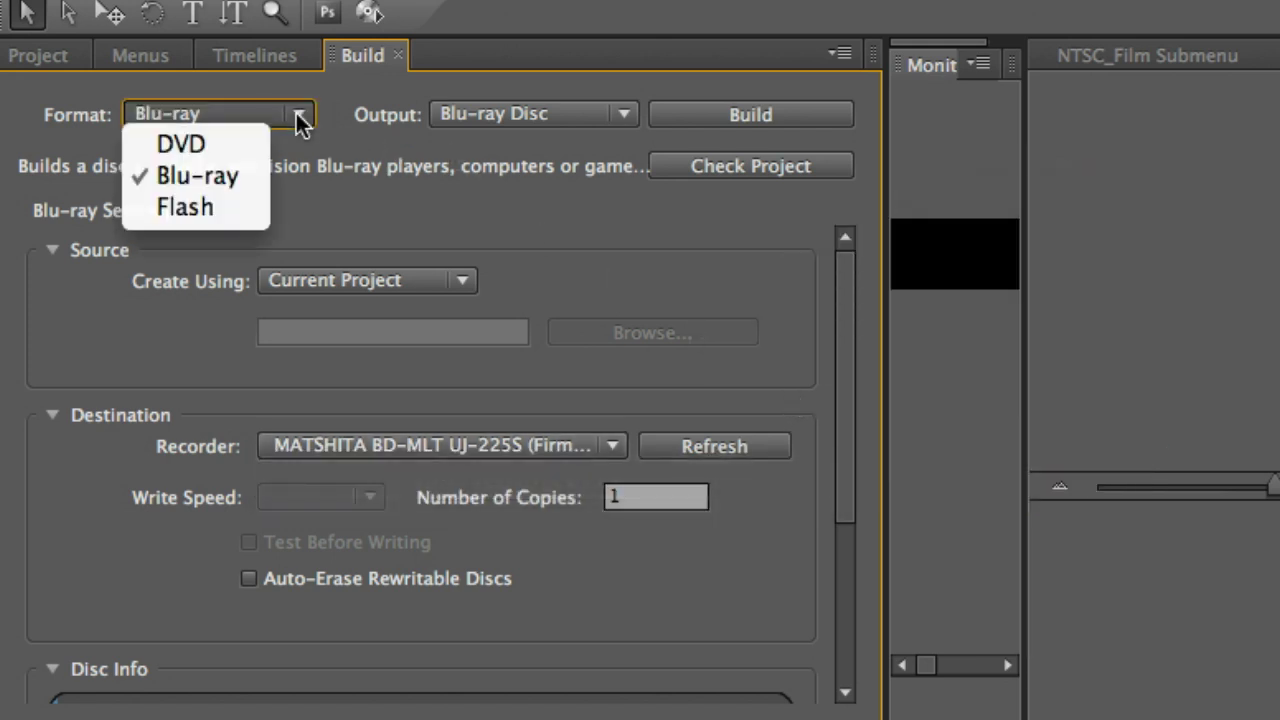
left_click(240, 145)
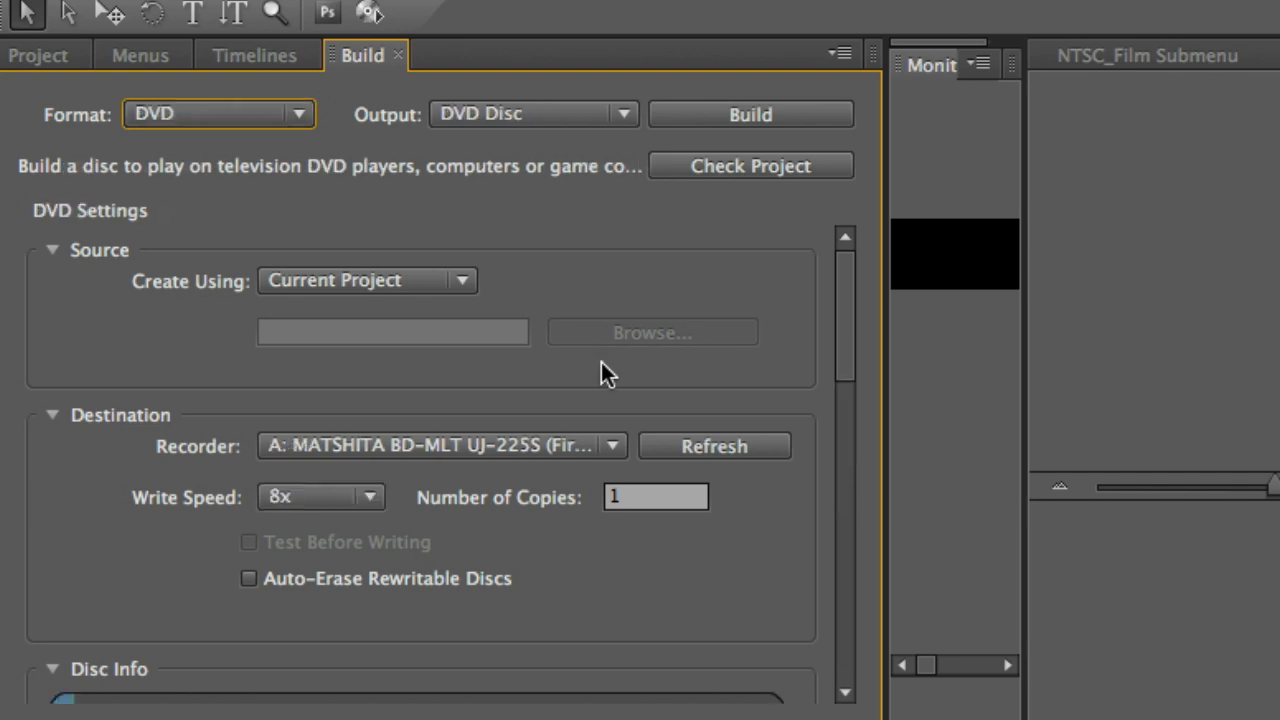
left_click(609, 441)
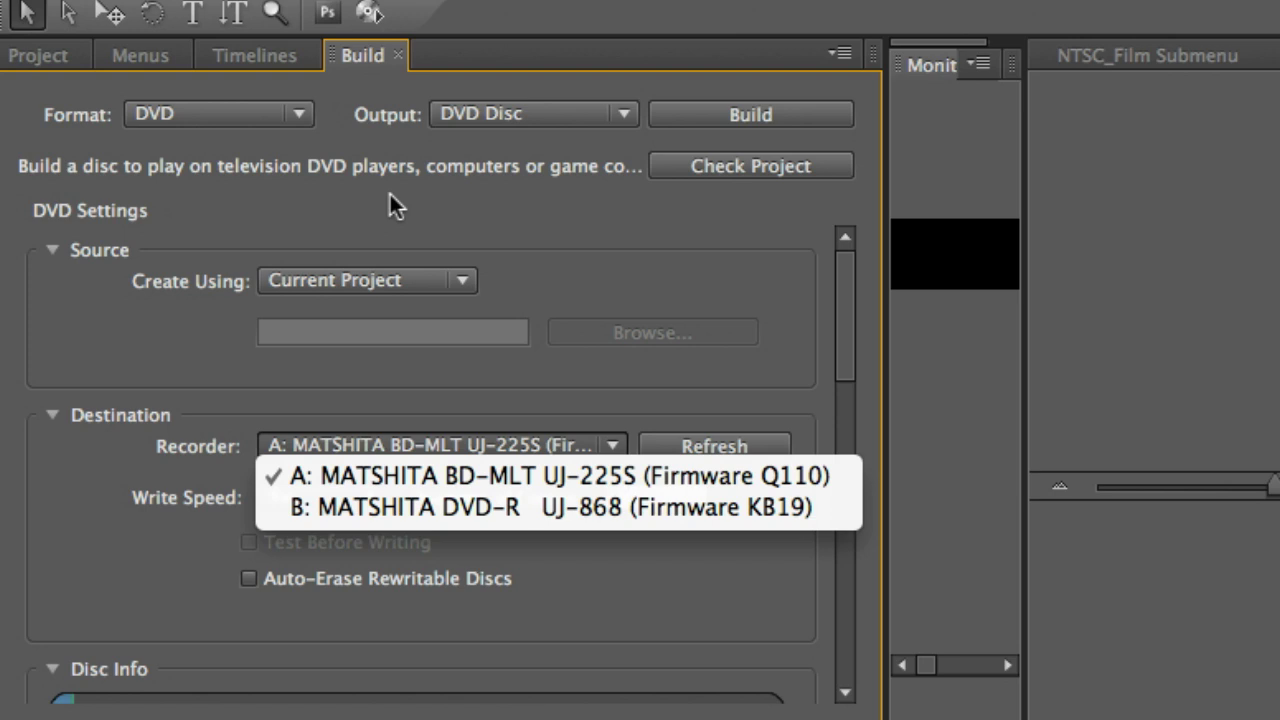
left_click(326, 155)
- Switch the format back to Blu-ray and confirm the MATSHITA BD-MLT recorder
left_click(300, 114)
left_click(197, 176)
left_click(612, 445)
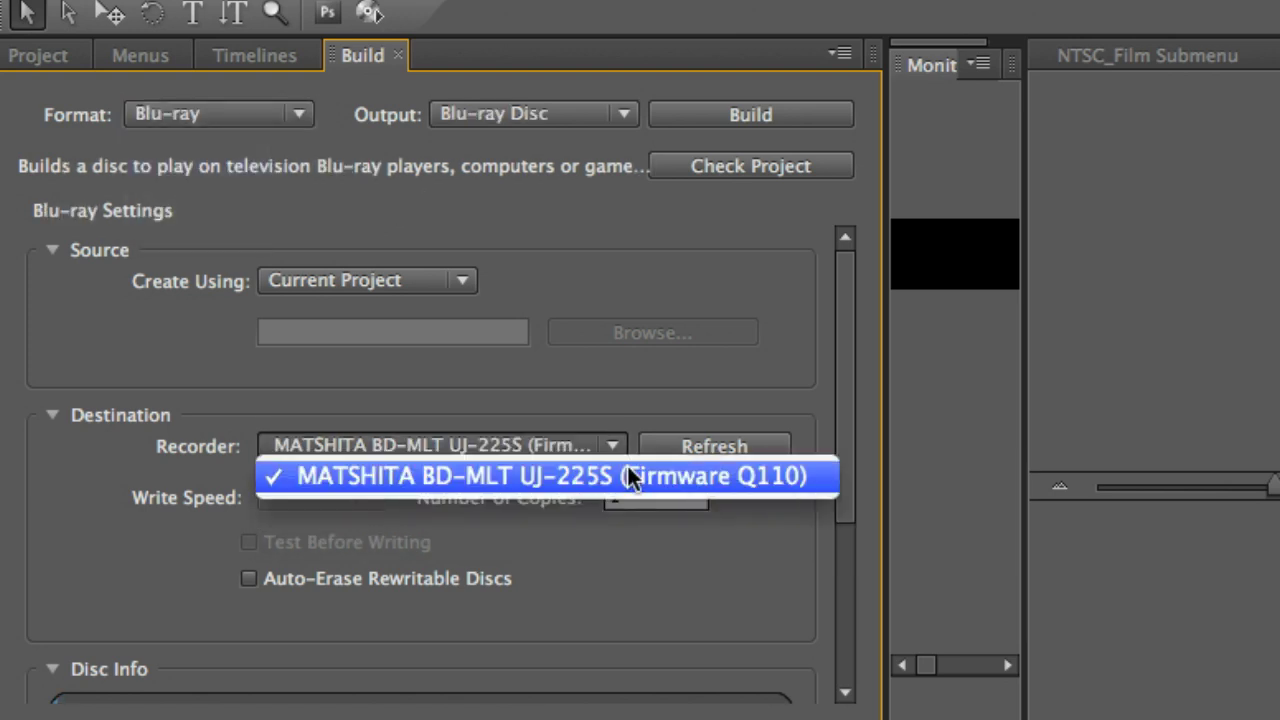
left_click(655, 401)
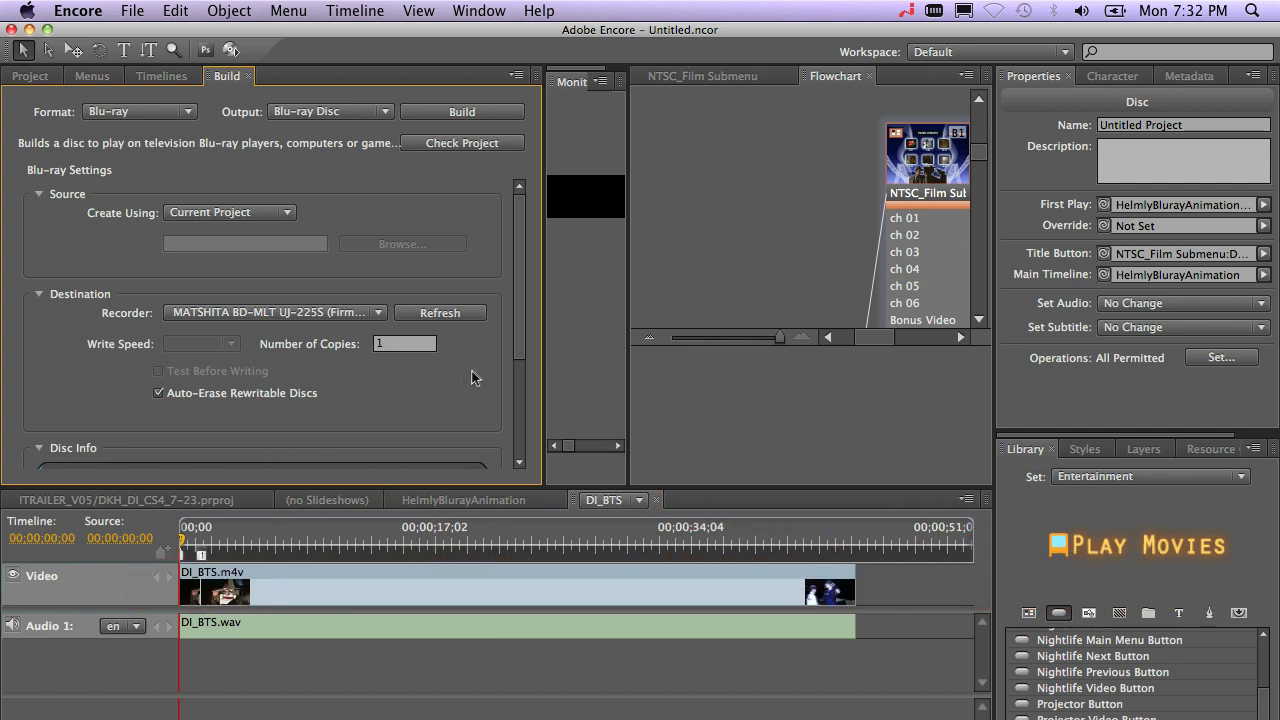
left_click_drag(521, 338, 530, 445)
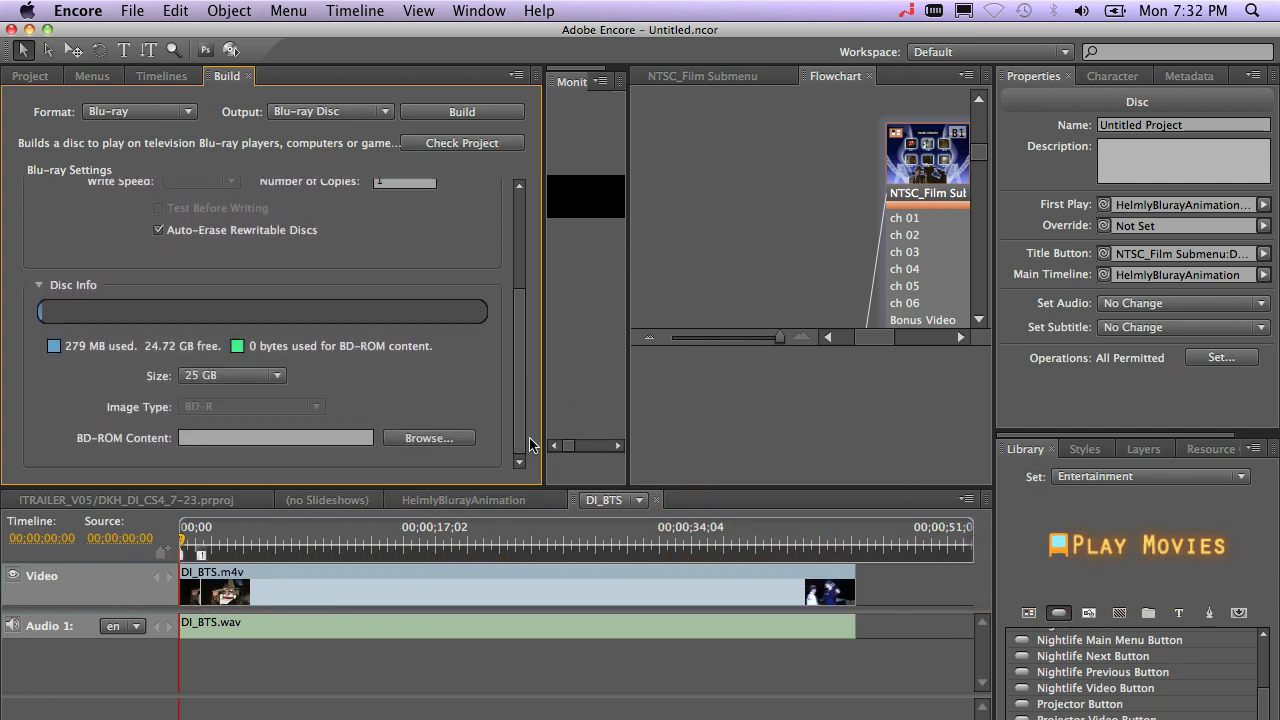
left_click(279, 376)
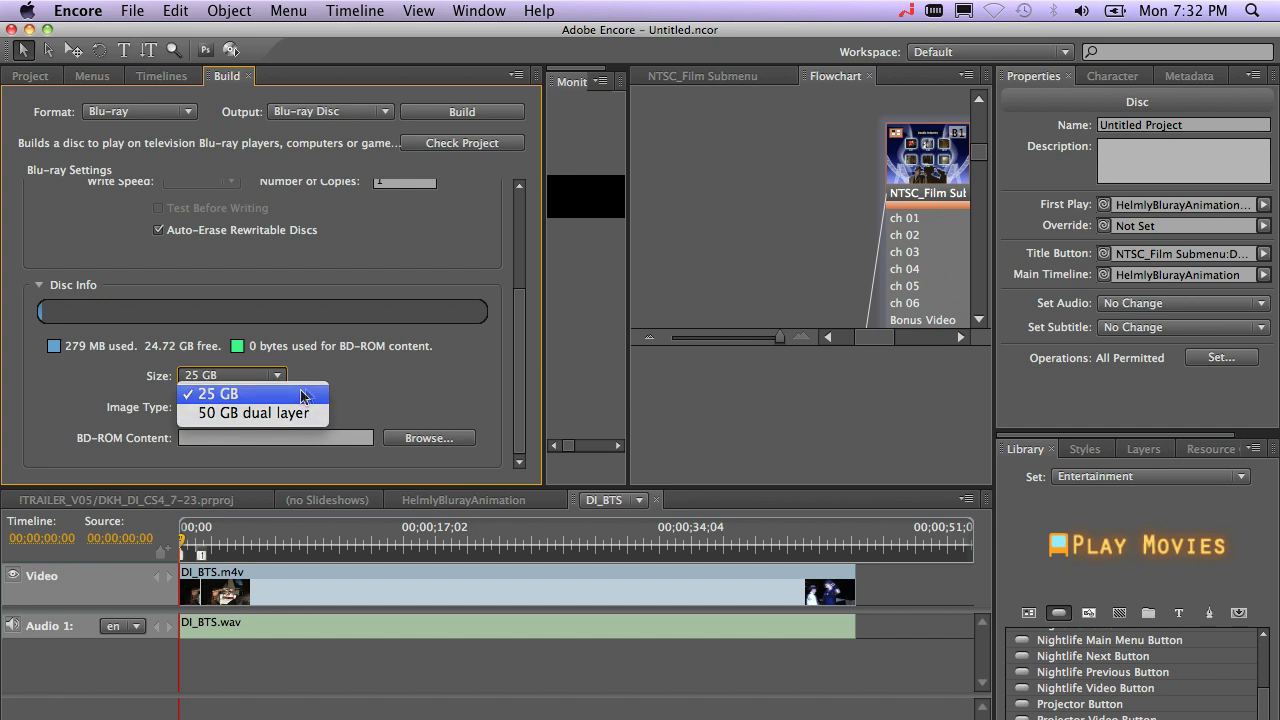
left_click(225, 394)
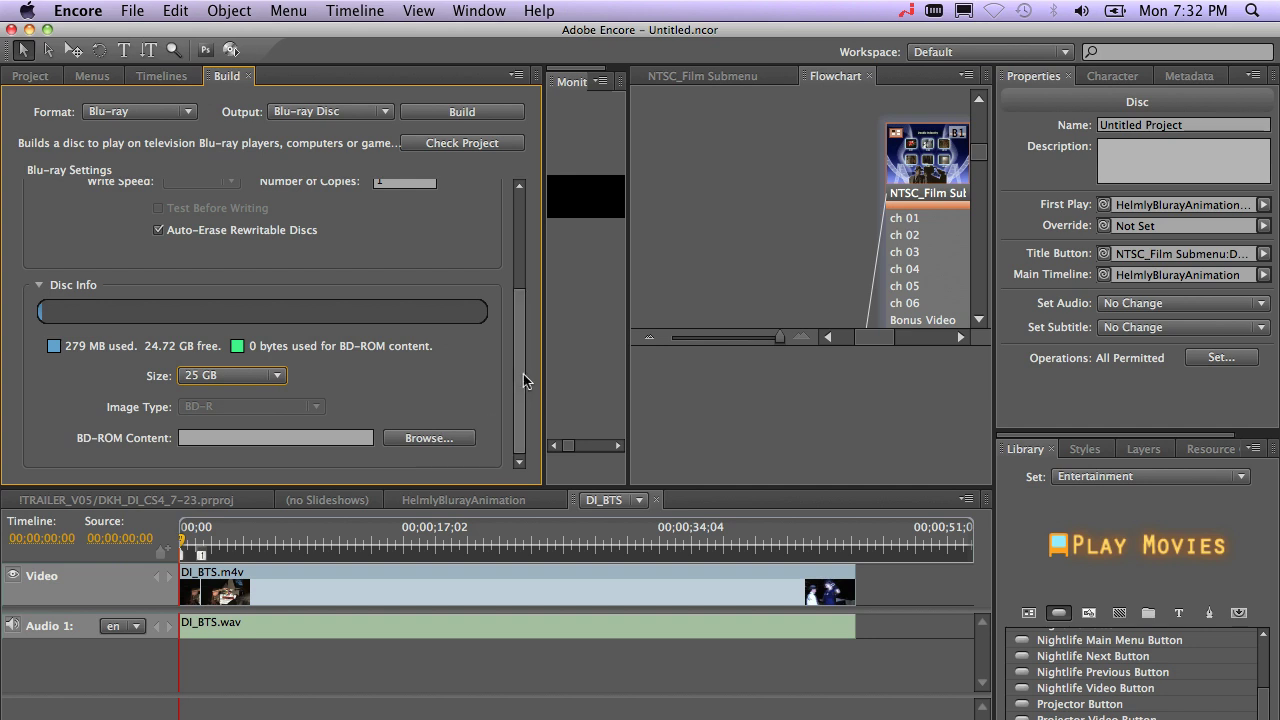
left_click_drag(519, 381, 517, 271)
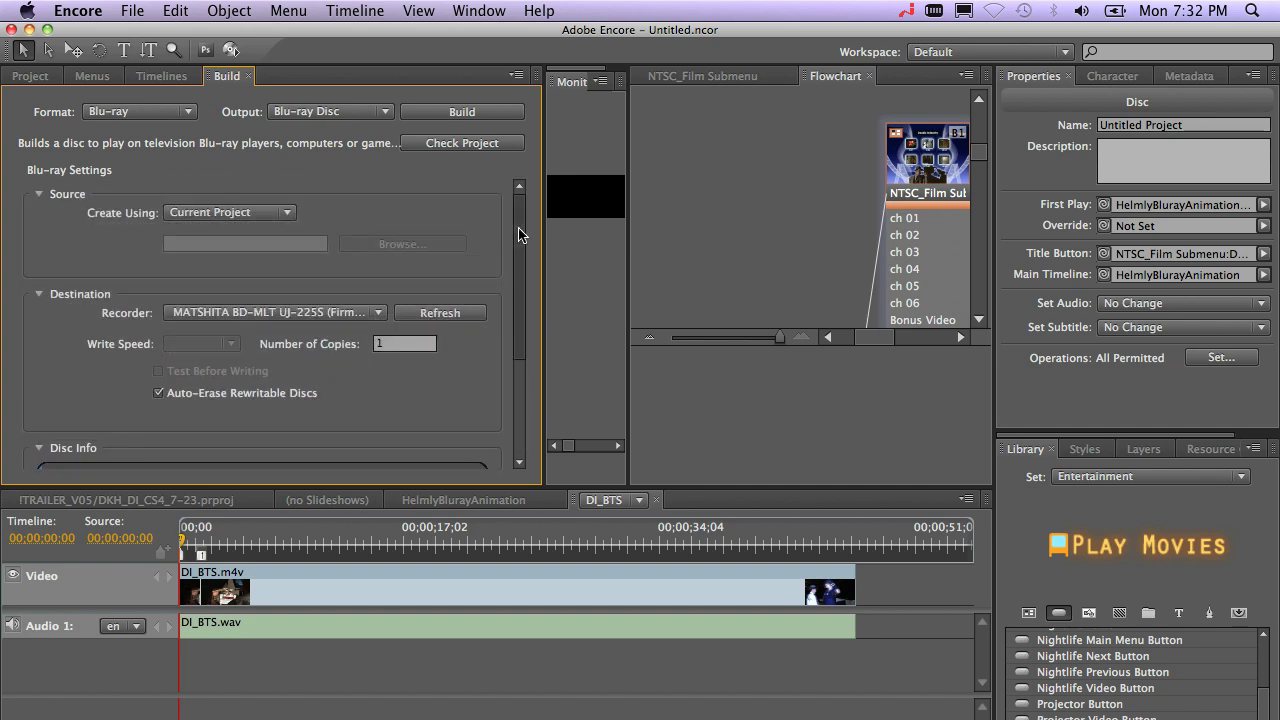
- Start the Blu-ray build and confirm the Blu-ray media is inserted
left_click(462, 114)
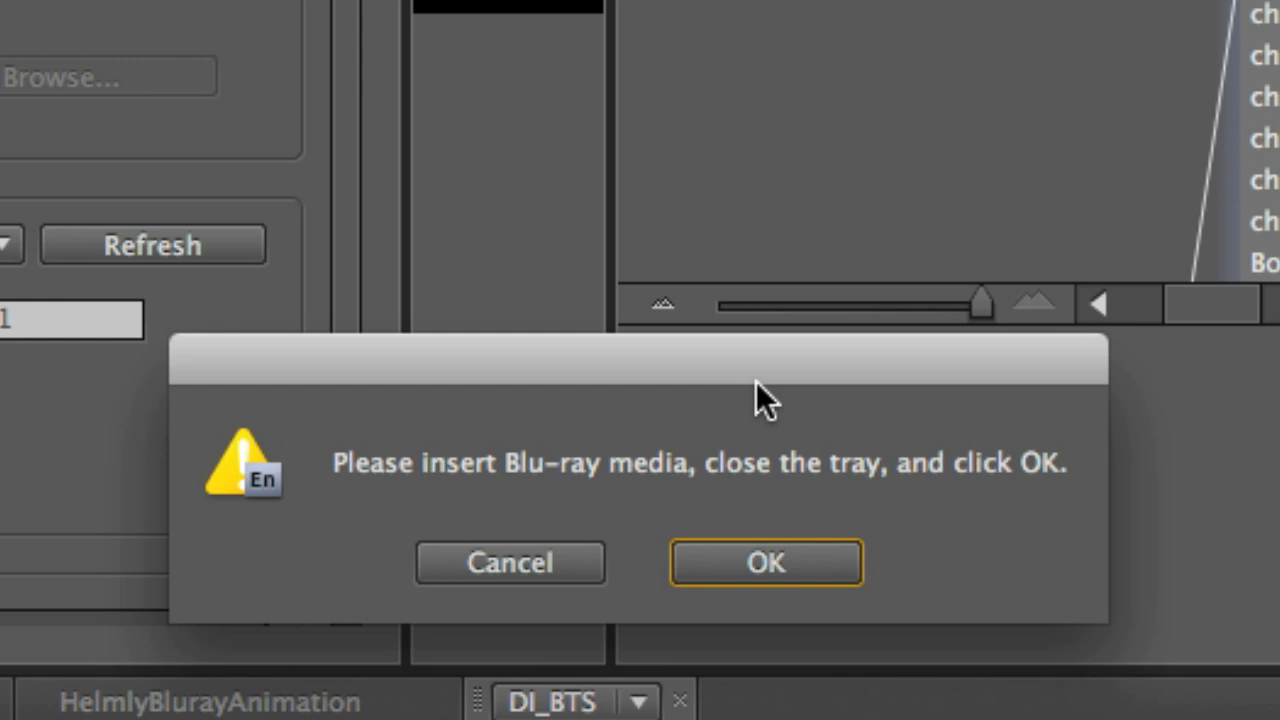
left_click(766, 562)
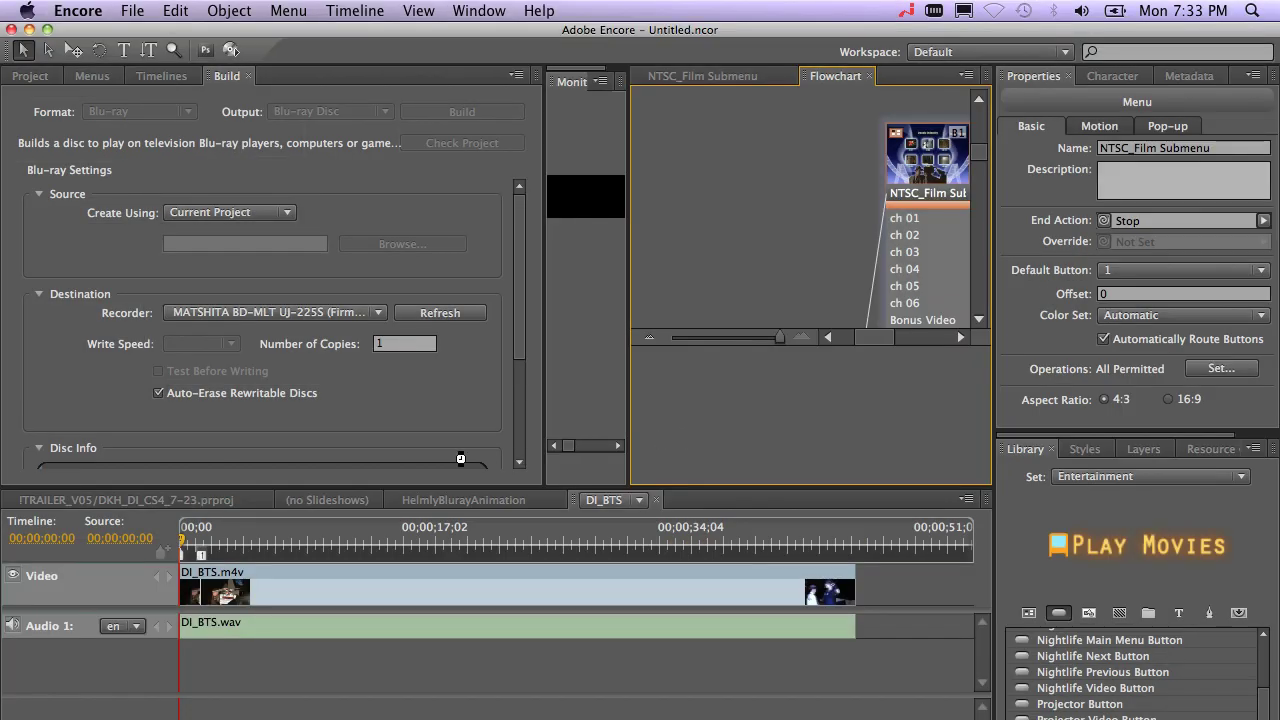